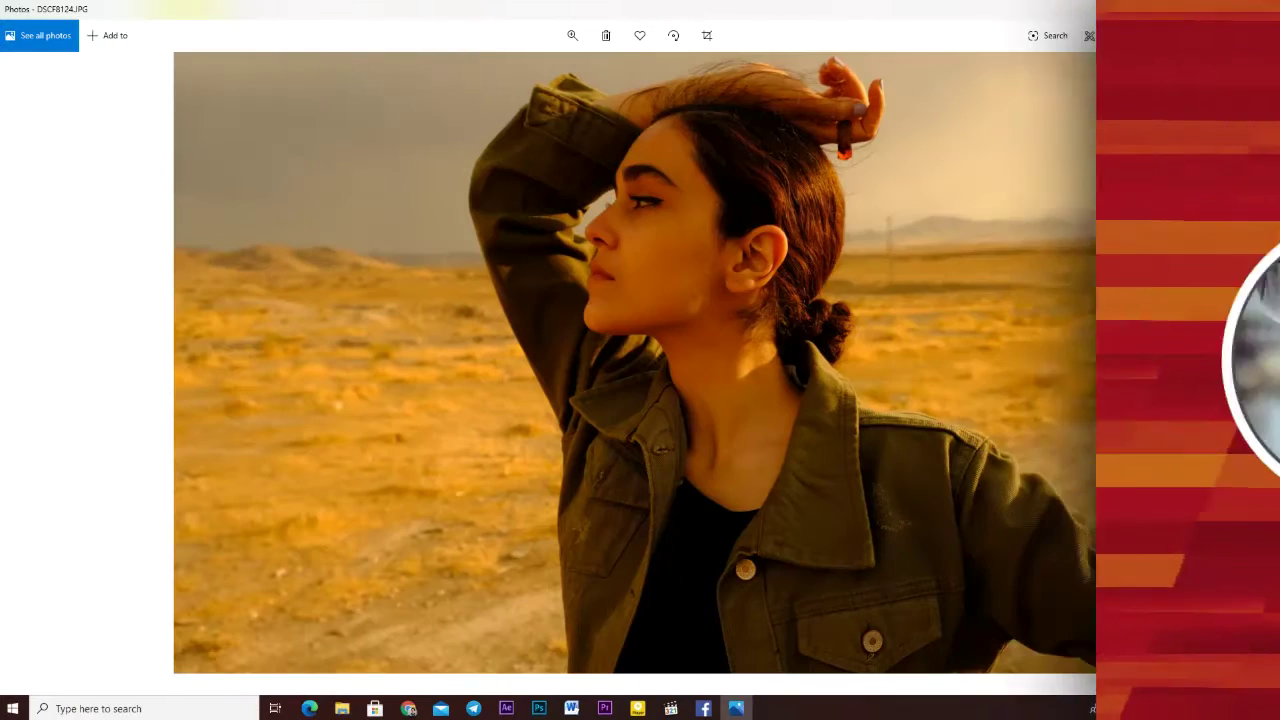
Step: Switch from the photo viewer to Photoshop, open the raw photo DSCF8124.RAF in Camera Raw, and expand it to full screen
left_click(1266, 6)
left_click(730, 225)
left_click_drag(217, 112, 562, 423)
mouse_move(555, 172)
left_mouse_down()
mouse_move(571, 22)
mouse_move(578, 58)
left_mouse_up()
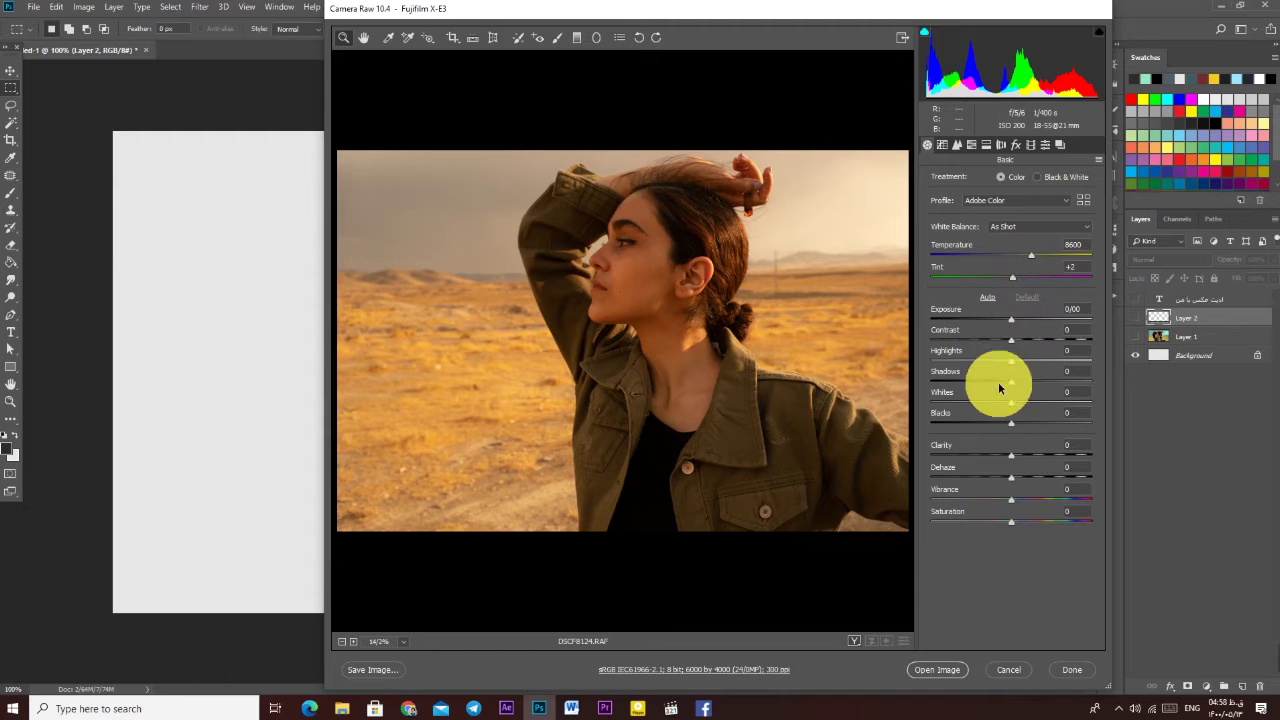
left_click(902, 37)
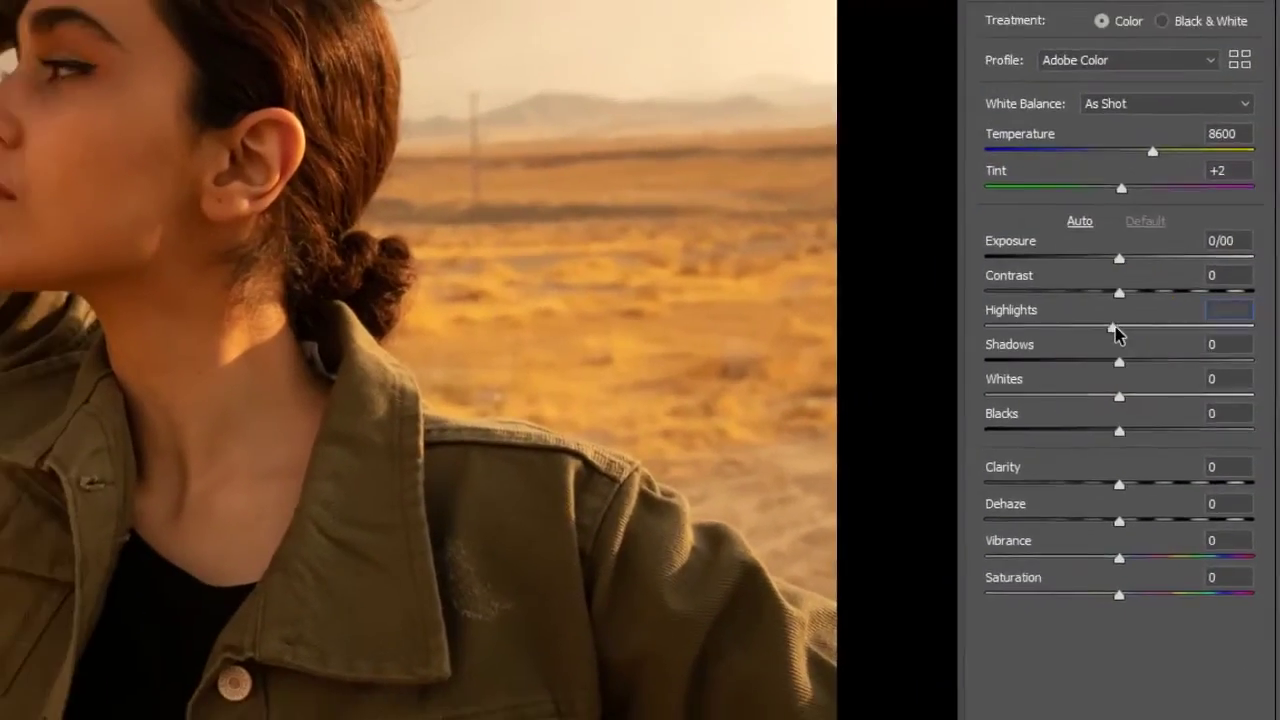
Step: Set the photo's Highlights to -100, Whites to -100, Blacks to +100 and Shadows to +14
left_click_drag(1137, 330, 1019, 330)
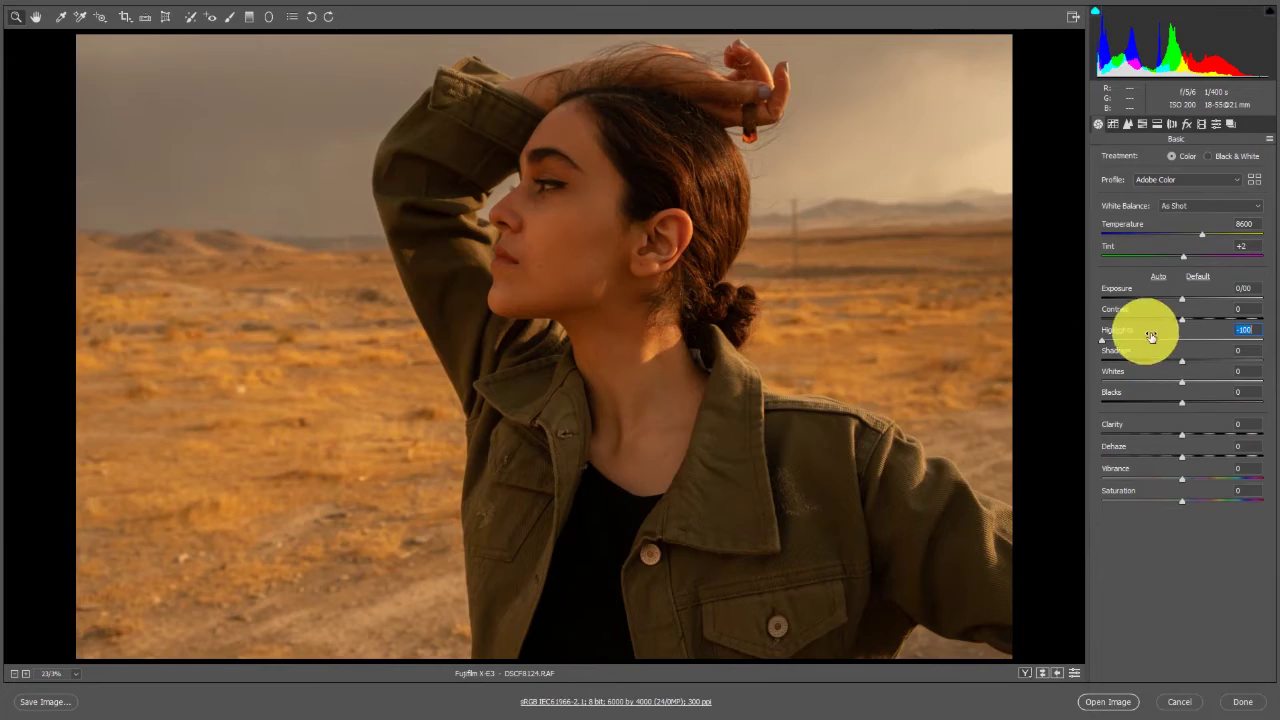
mouse_move(1103, 341)
left_mouse_down()
mouse_move(1210, 343)
mouse_move(1095, 343)
left_mouse_up()
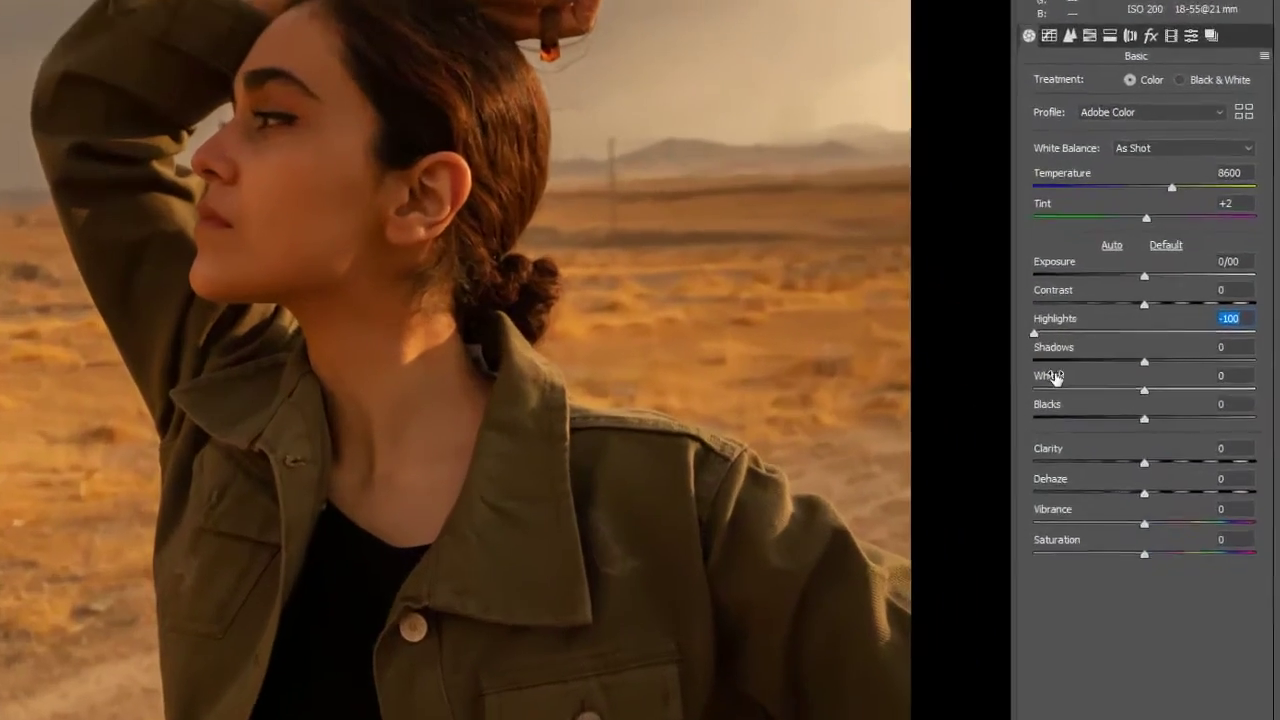
left_click_drag(1178, 386, 974, 410)
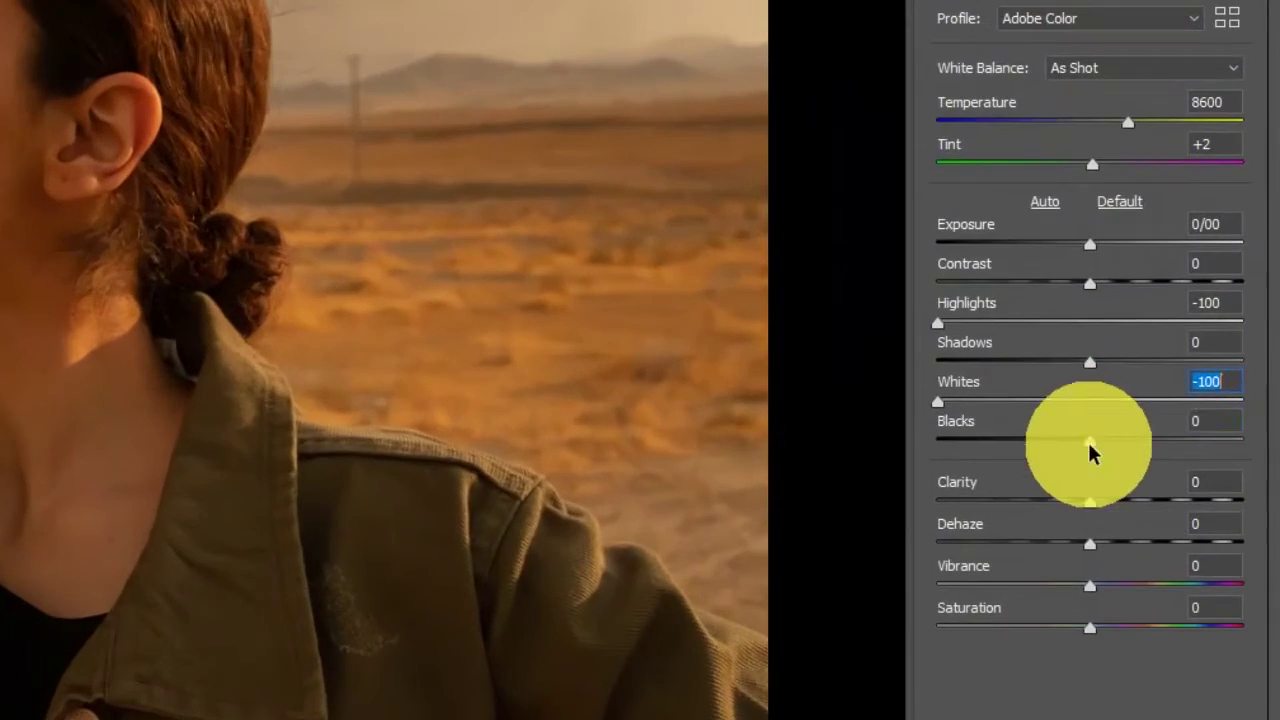
left_click_drag(1181, 405, 1276, 406)
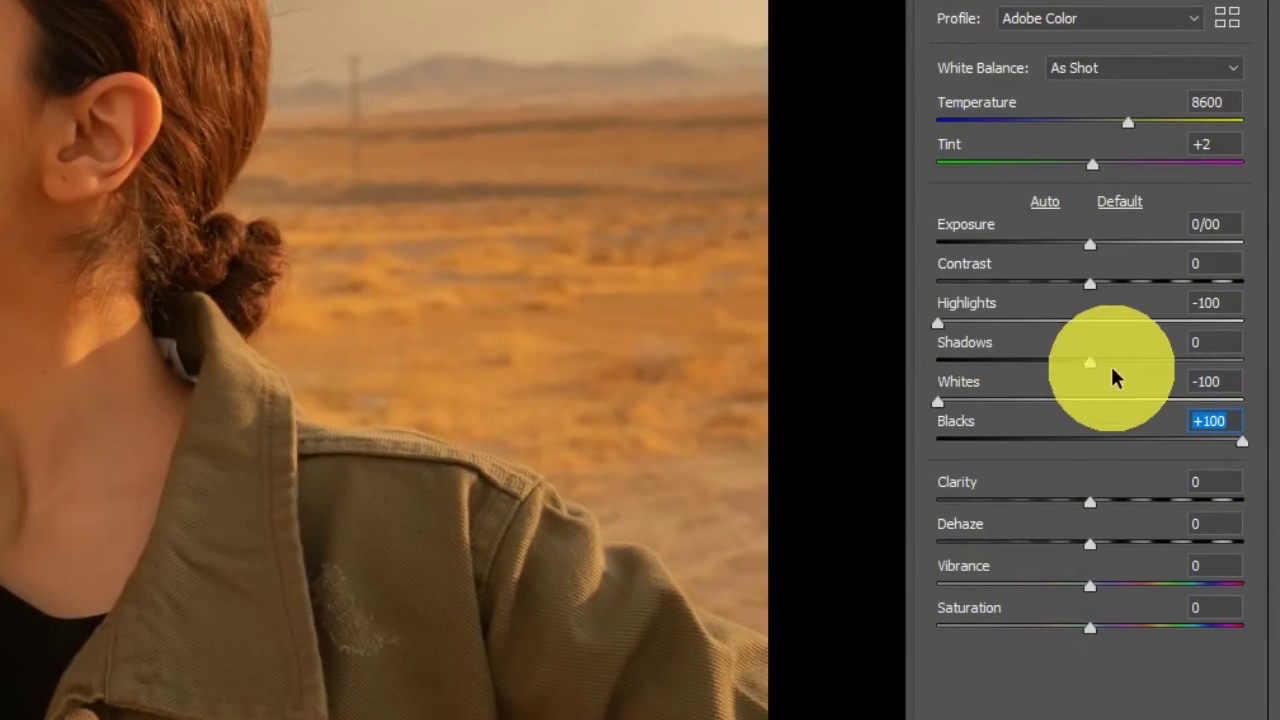
left_click_drag(1090, 363, 1190, 362)
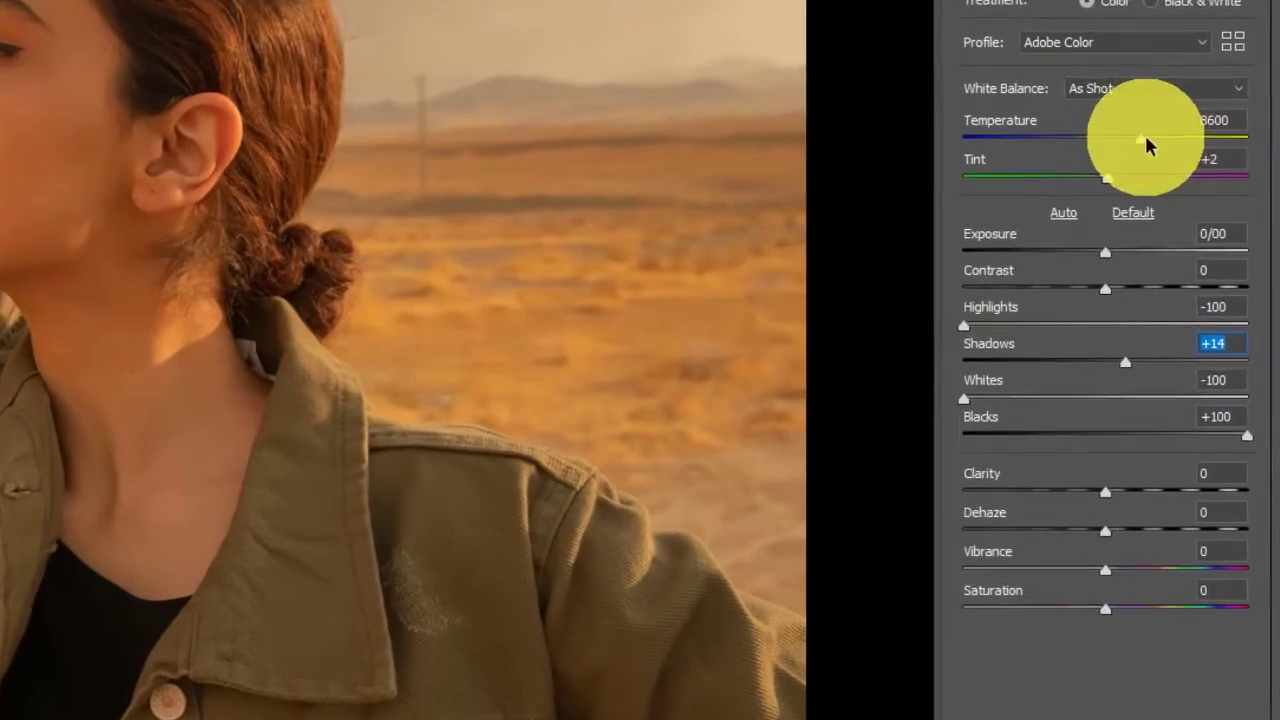
Step: Try lowering the white balance temperature to 7700, and return it to 8600
left_click_drag(1201, 235, 1195, 236)
key("Down")
key("Down")
key("Down")
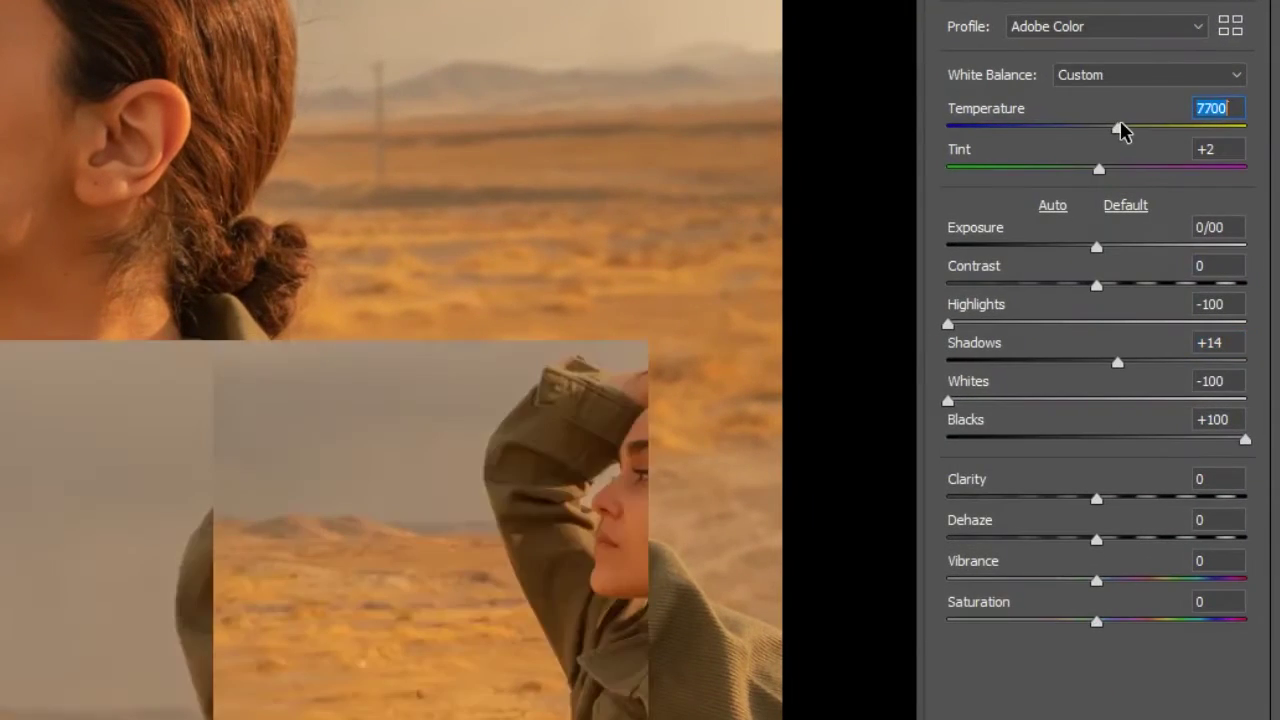
left_click_drag(1127, 130, 1134, 129)
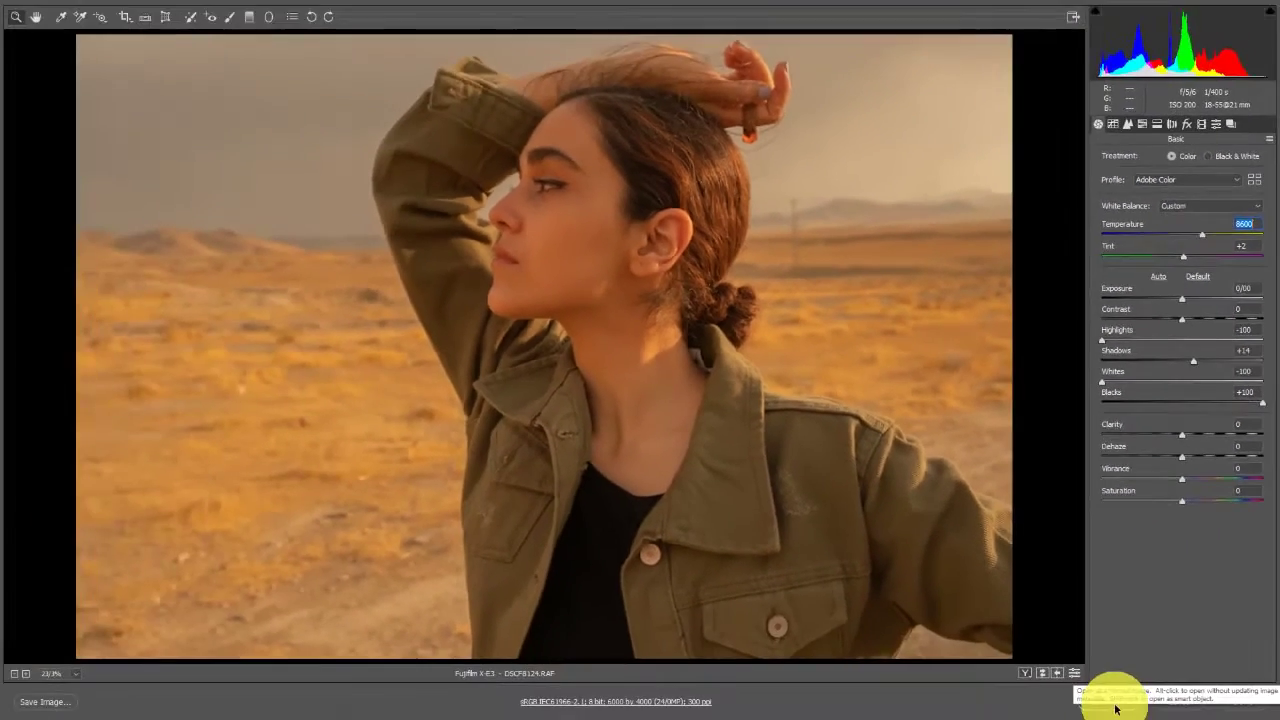
Step: Open the developed raw image for editing and add a Color Balance adjustment layer
left_click(1095, 714)
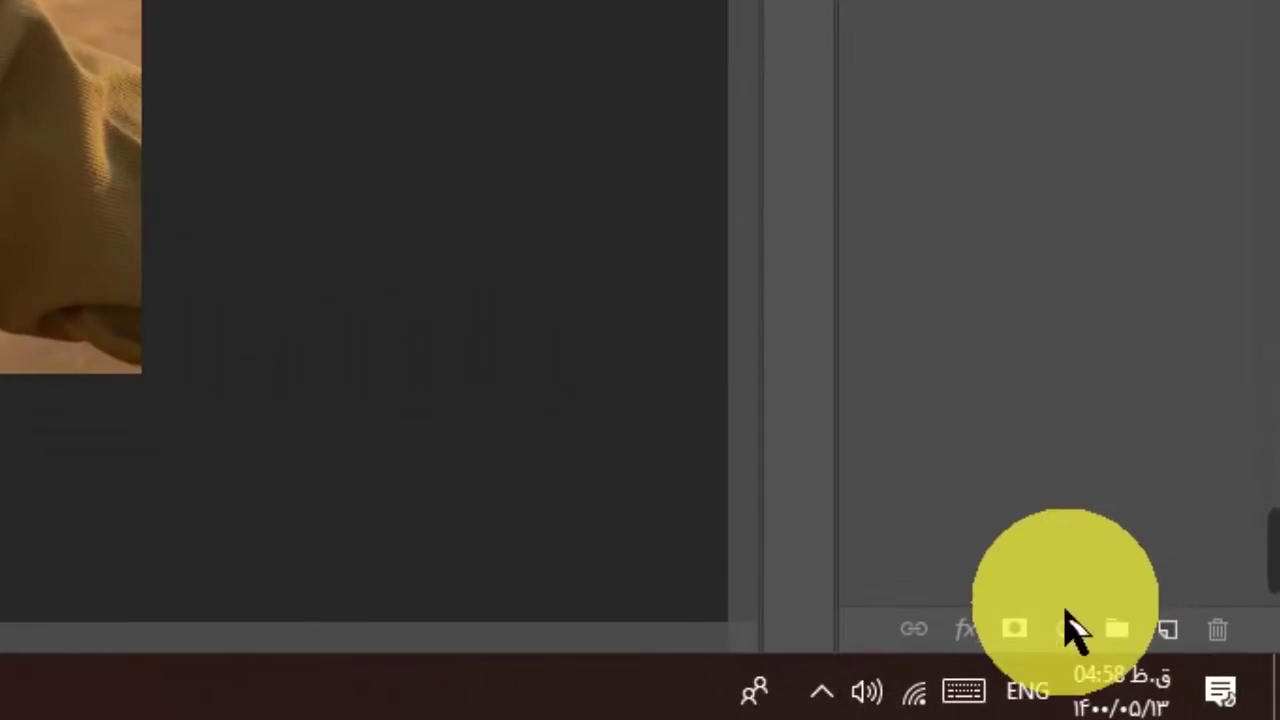
left_click(1206, 686)
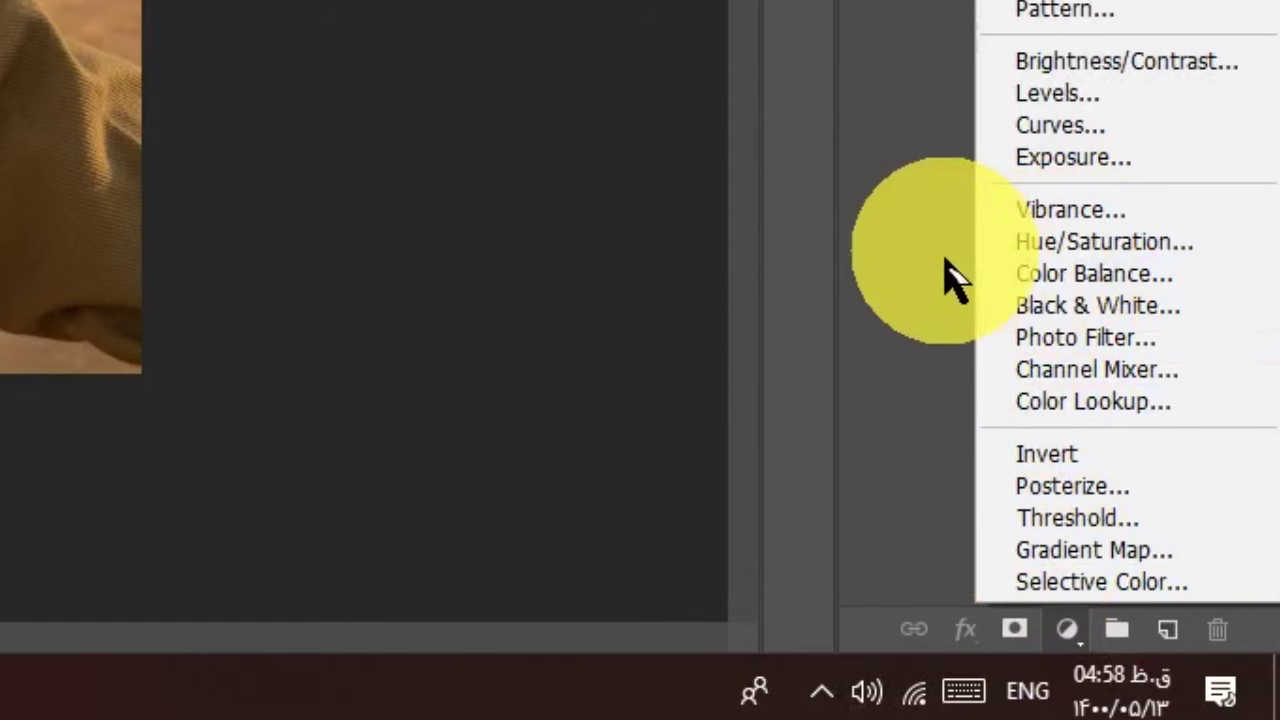
left_click(958, 350)
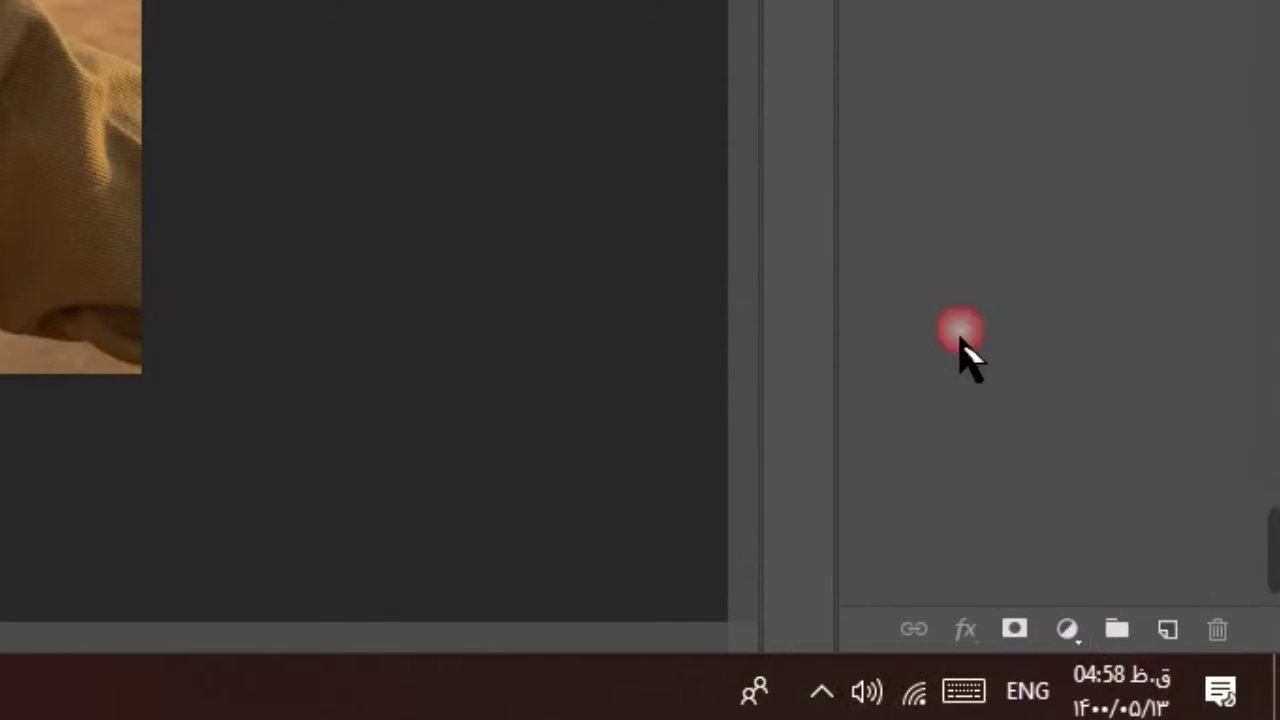
left_click(1068, 634)
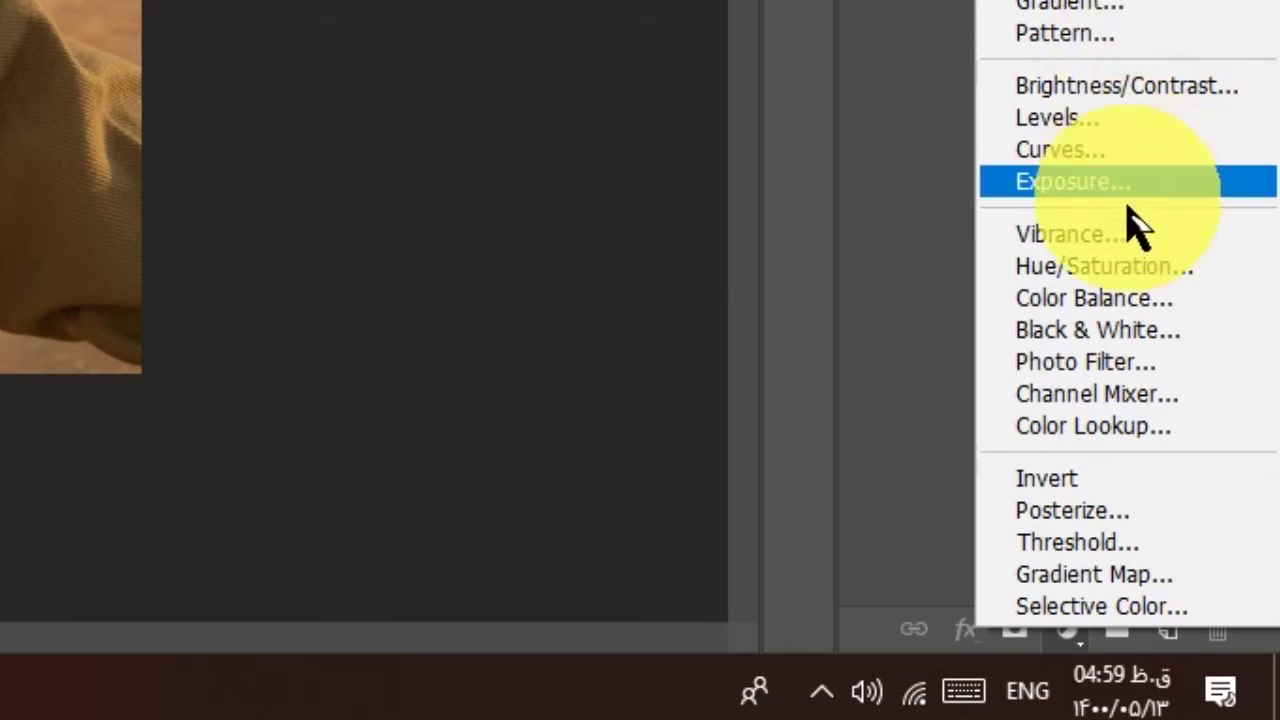
left_click(1122, 298)
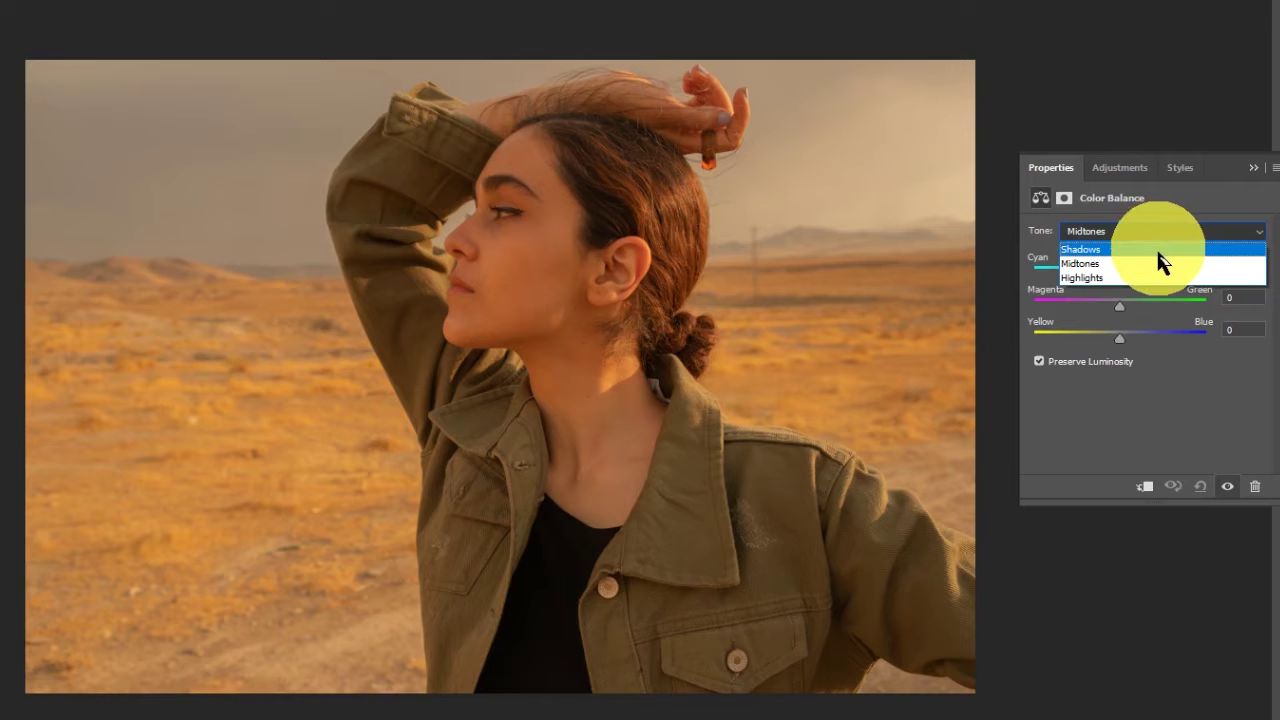
Step: Set the Color Balance highlights to Cyan-Red -26, Magenta-Green +48 and Yellow-Blue +32
left_click(1155, 244)
left_click(1153, 243)
left_click(1157, 288)
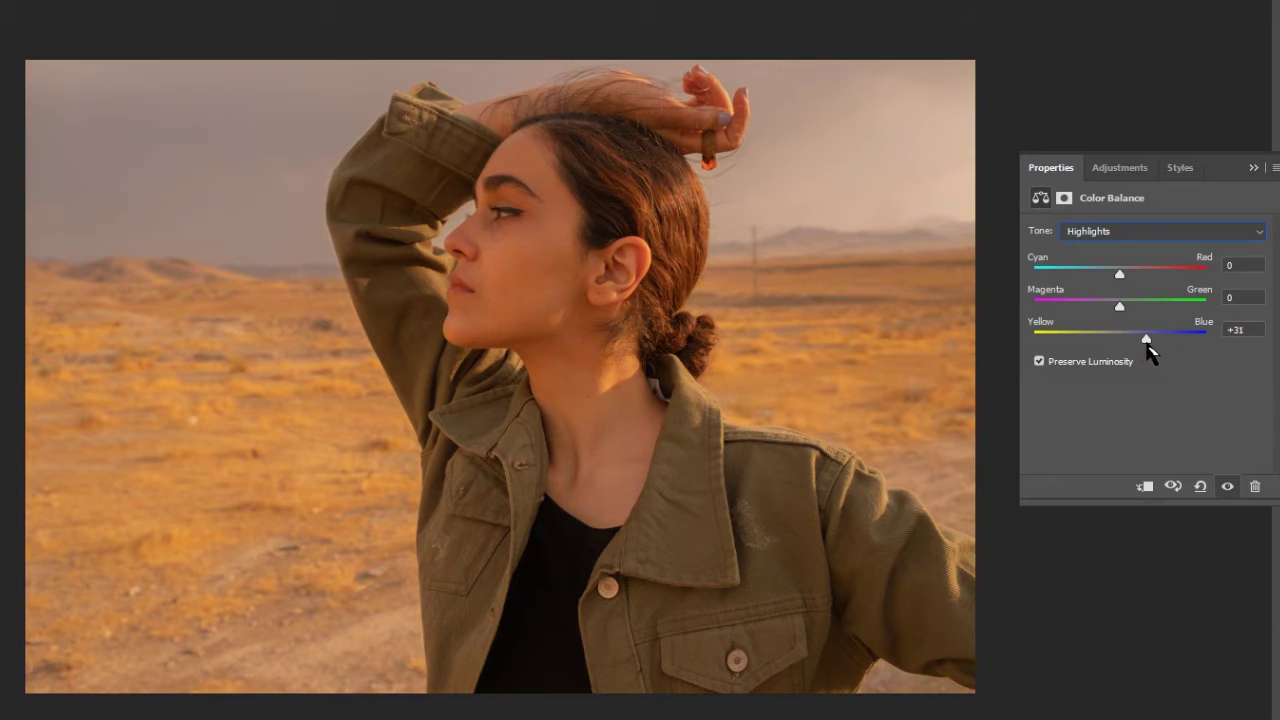
left_click(1148, 344)
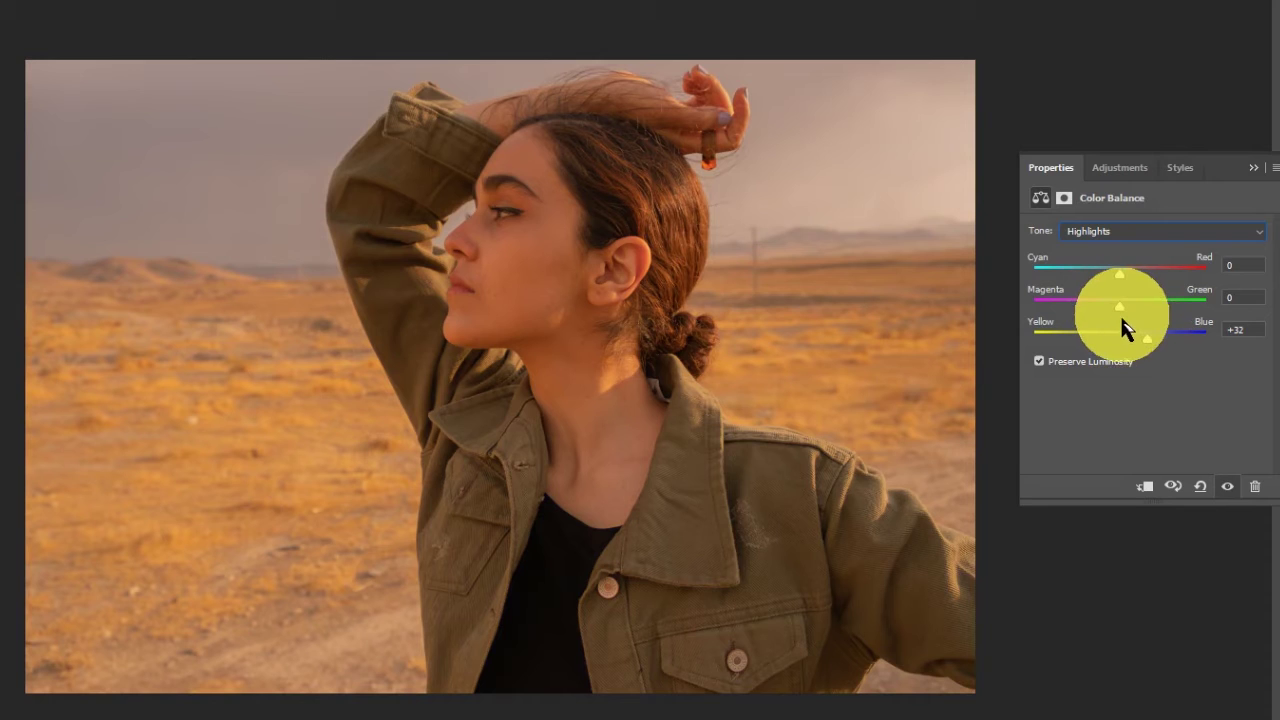
left_click_drag(1119, 309, 1122, 310)
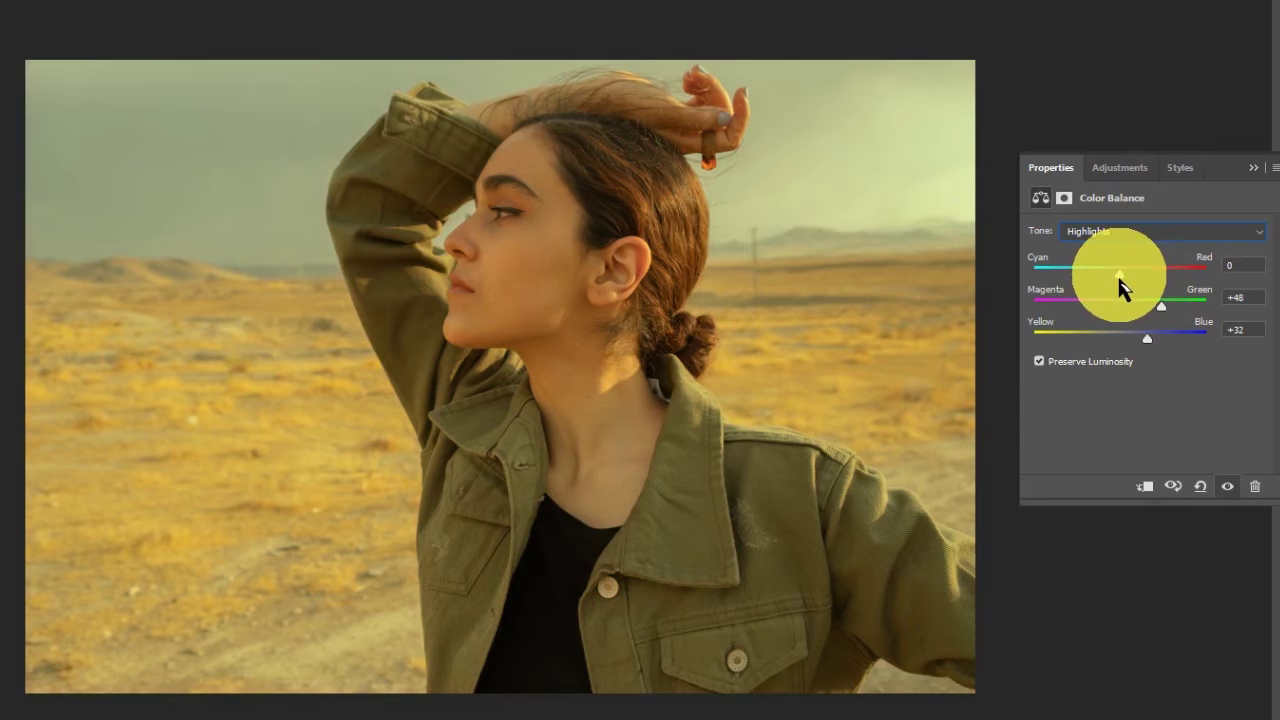
left_click_drag(1120, 283, 1119, 284)
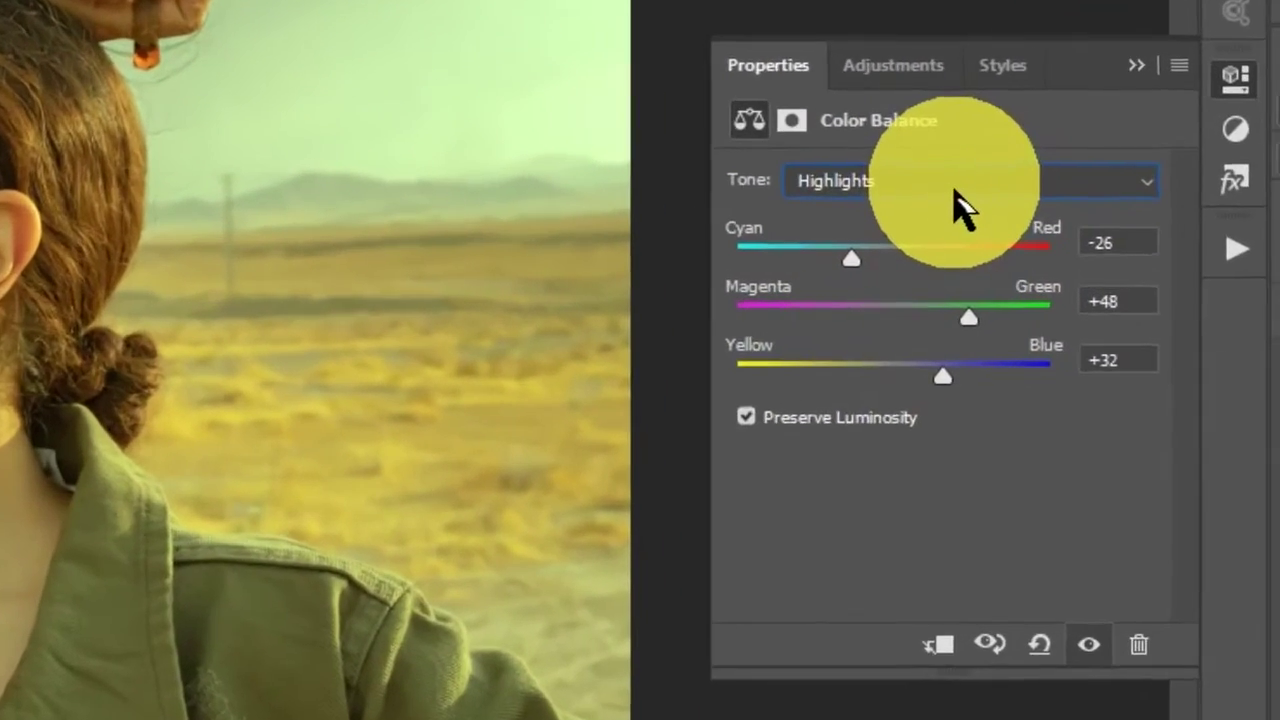
Step: Switch the Color Balance tone to Midtones and set Yellow-Blue to -18
left_click(1015, 196)
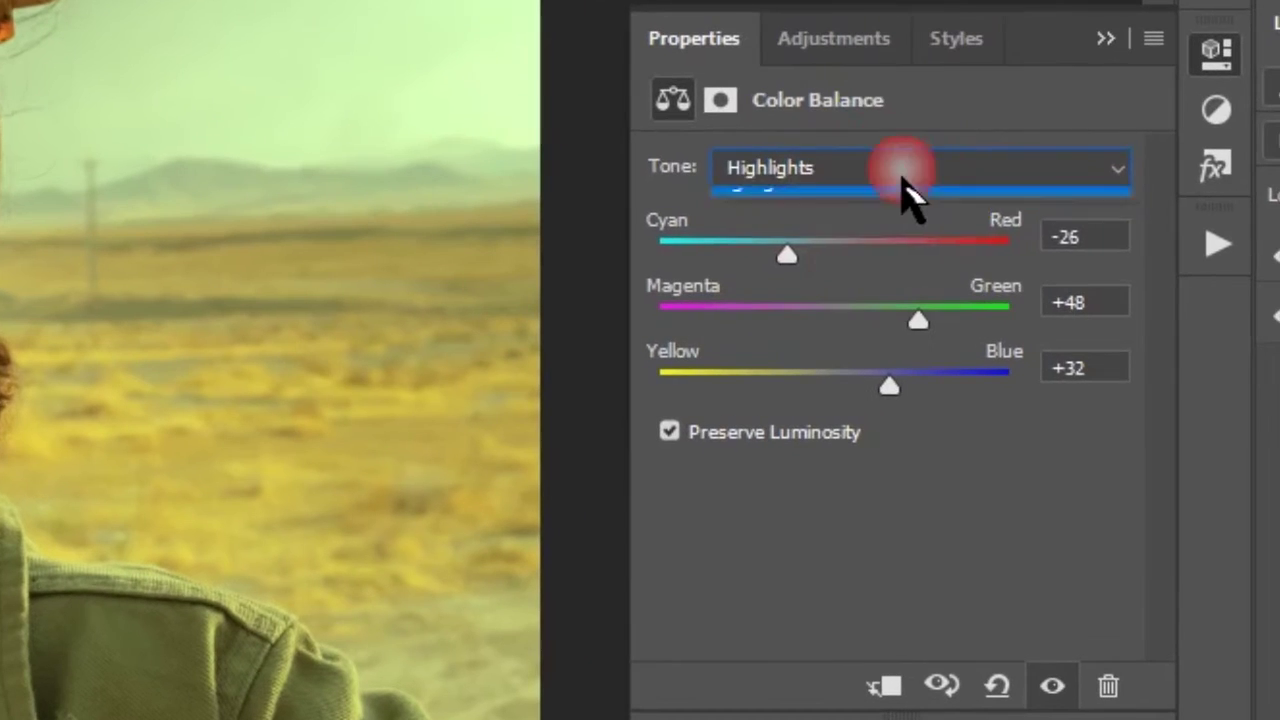
left_click(903, 236)
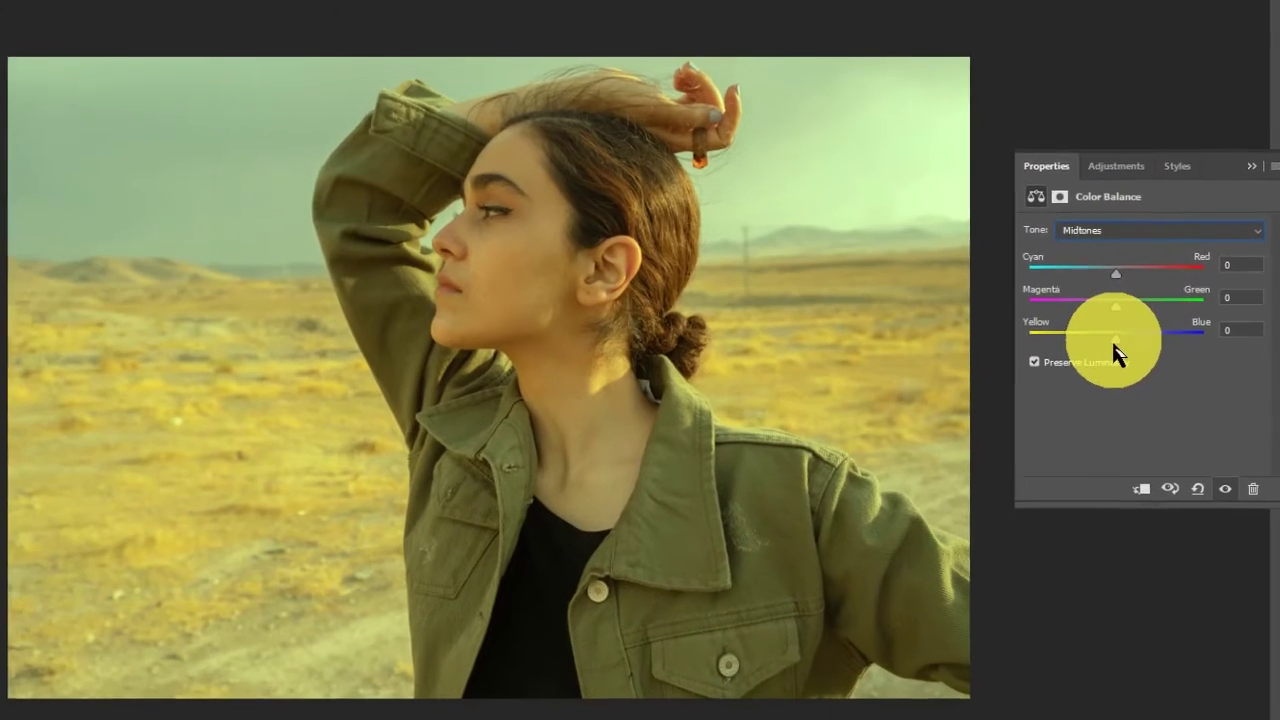
left_click_drag(1113, 342, 1113, 341)
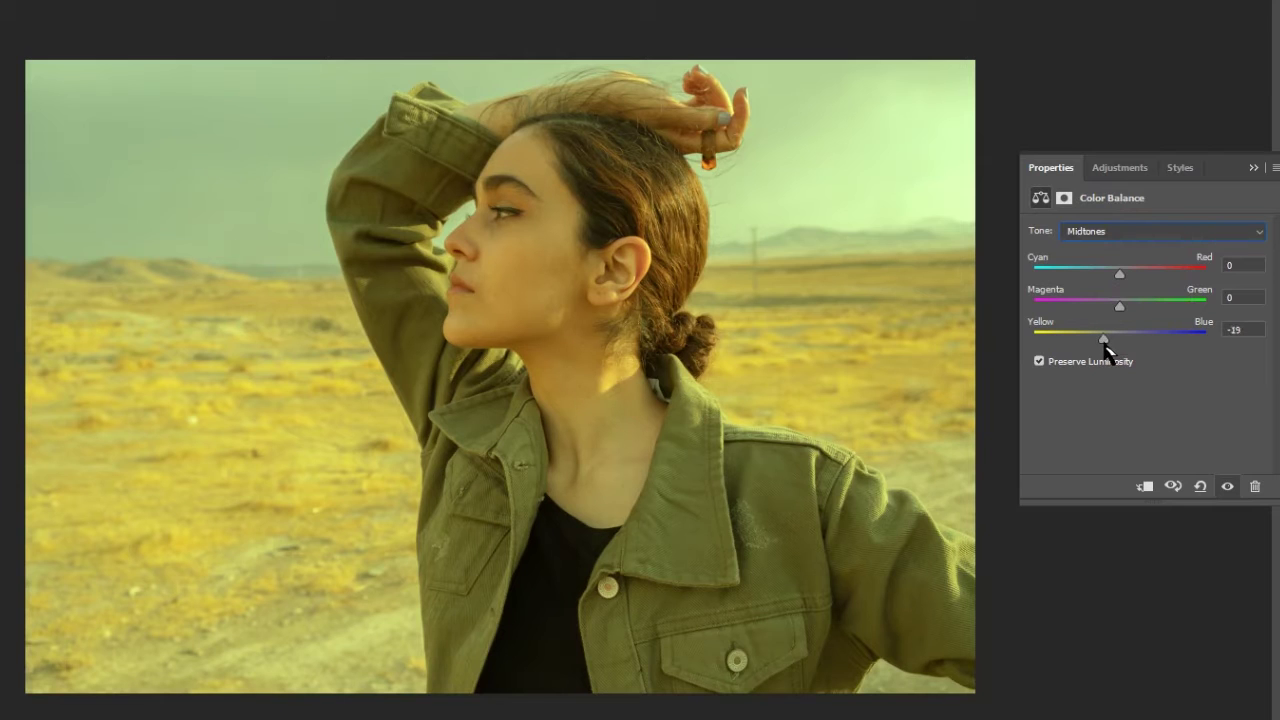
left_click(1105, 339)
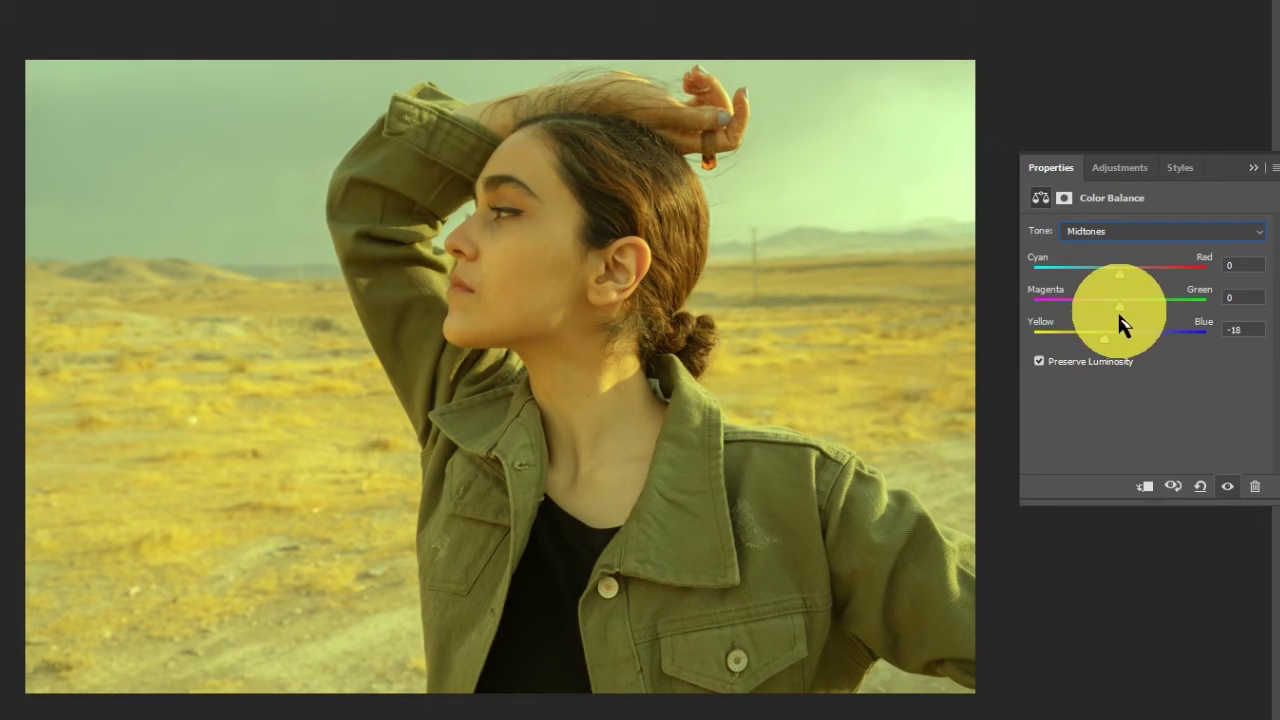